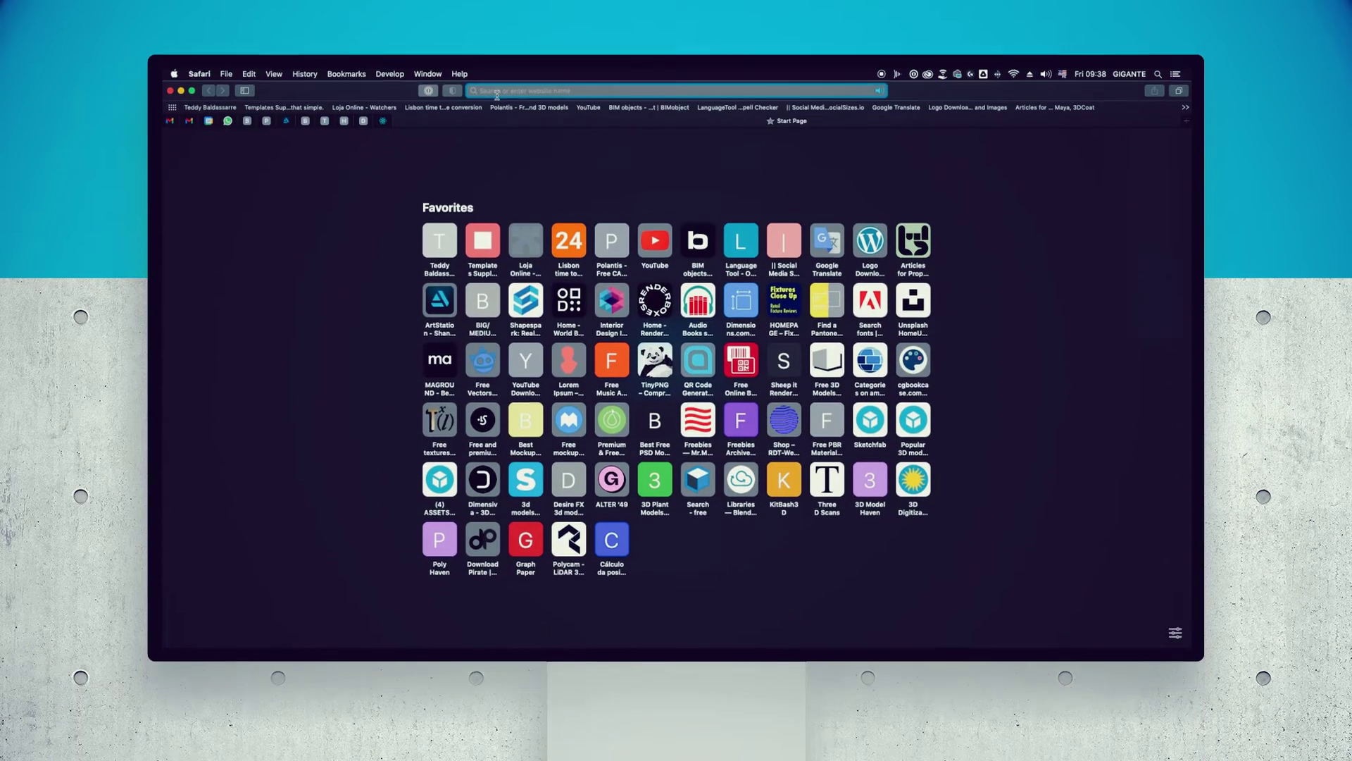
Search 'blender 3d', go to blender.org's download page and download Blender 3.2.1 for macOS
type("blender")
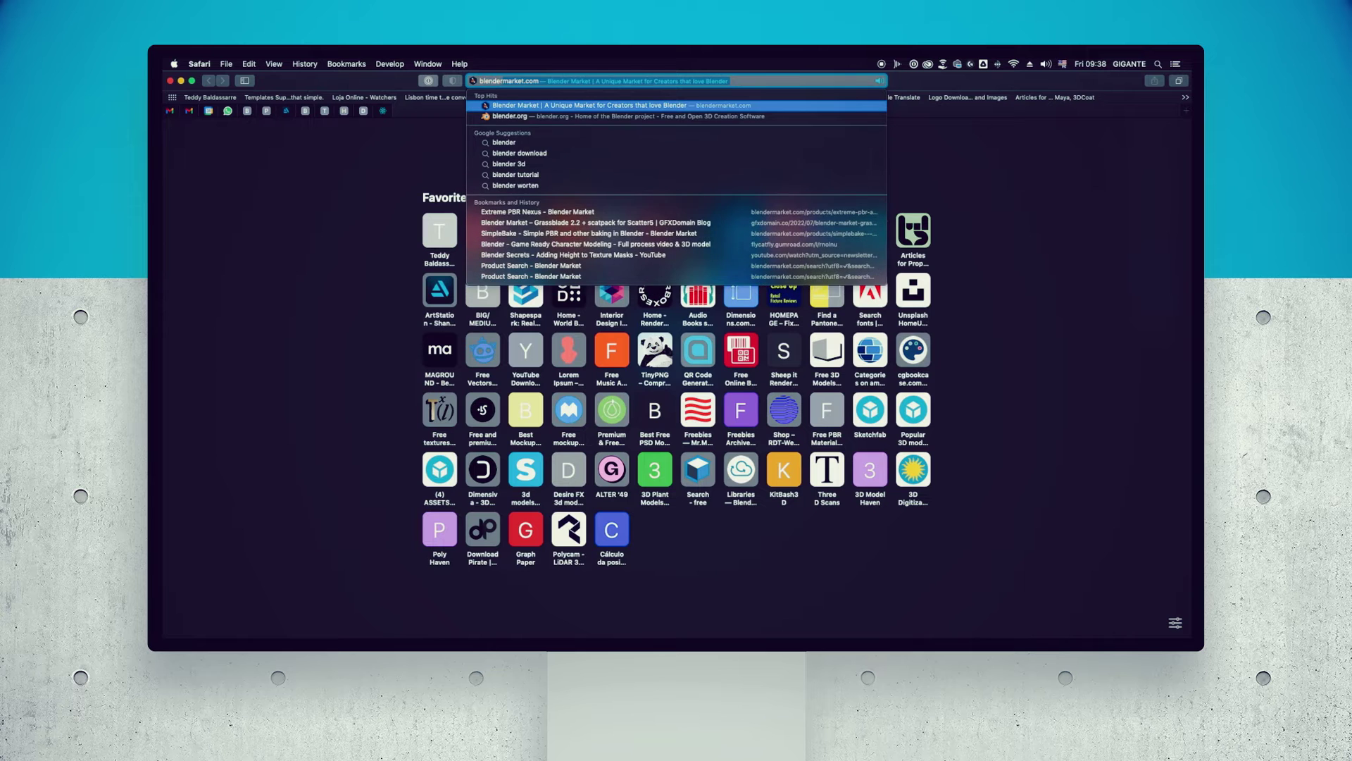
type(" 3d")
key("Return")
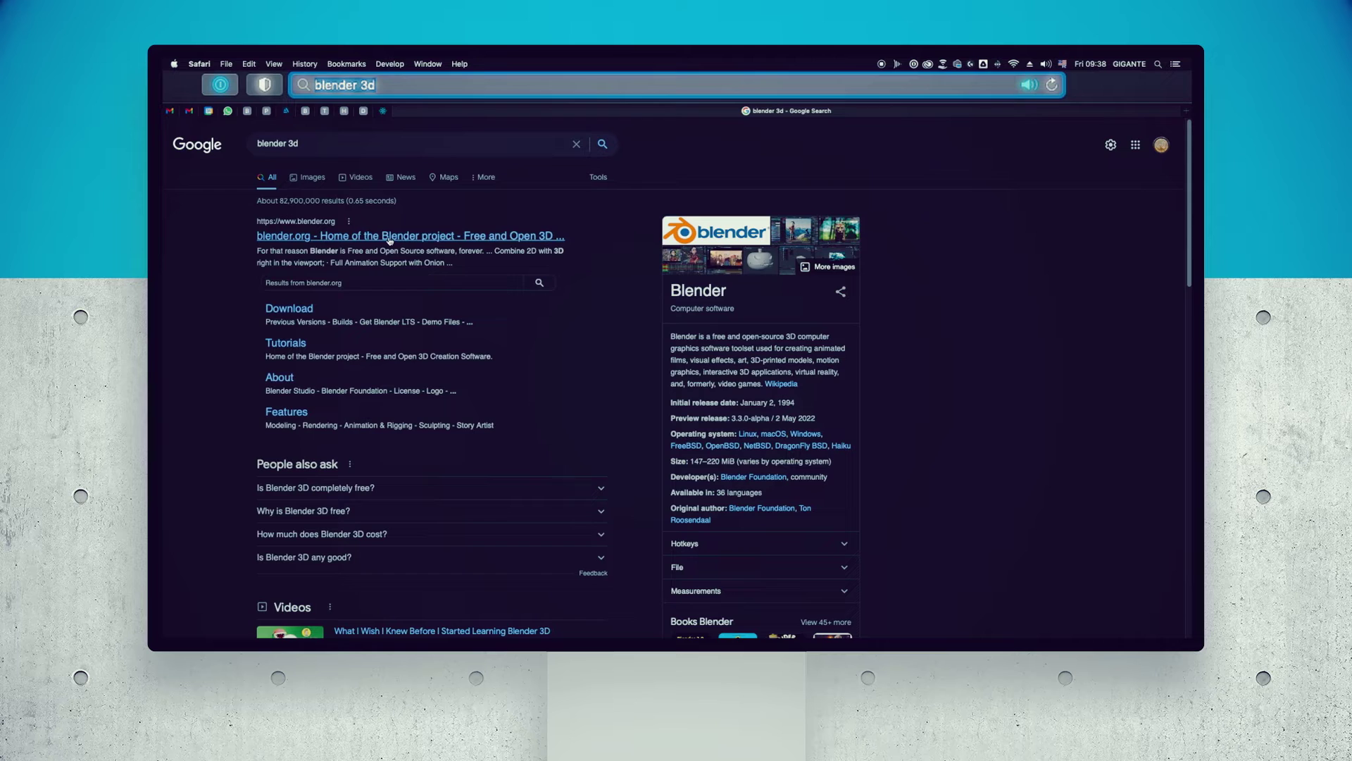
left_click(389, 238)
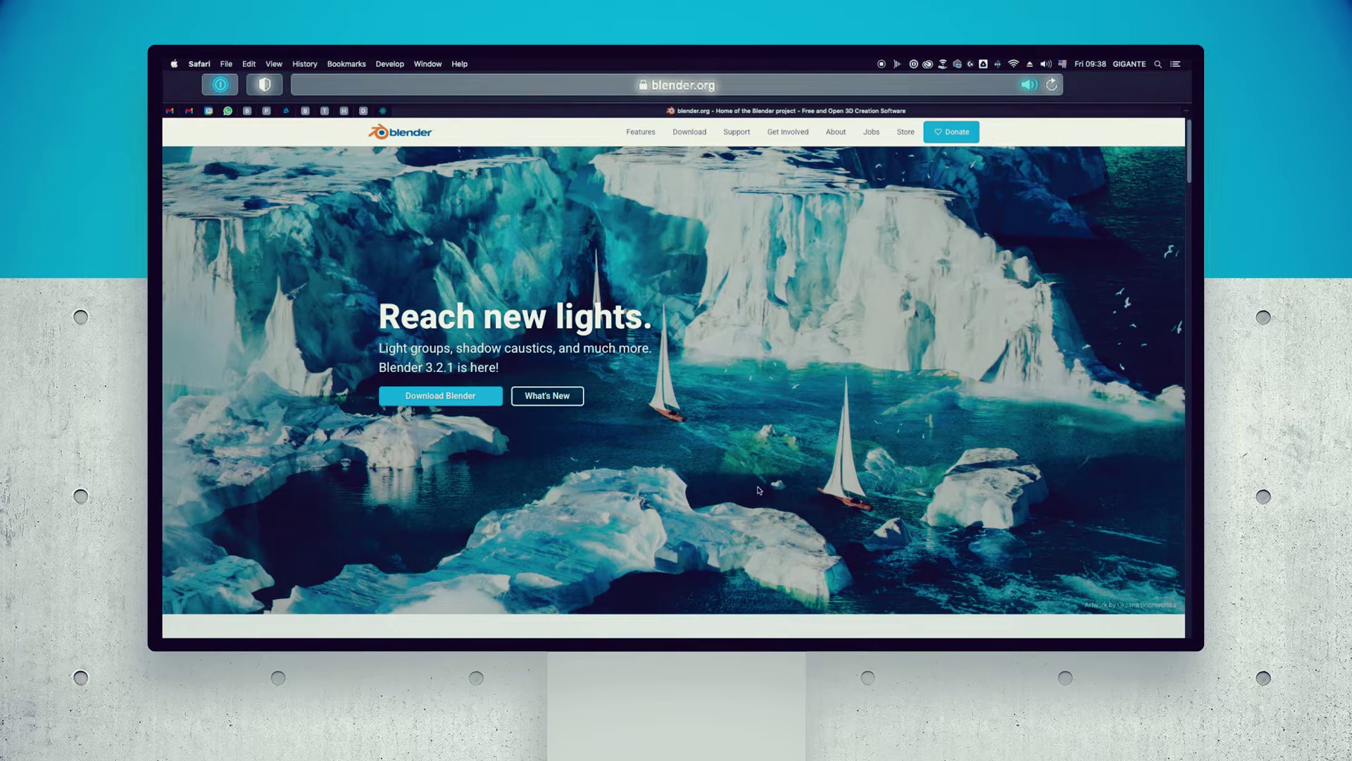
scroll(758, 489, "down", 3)
scroll(663, 329, "up", 3)
left_click(690, 139)
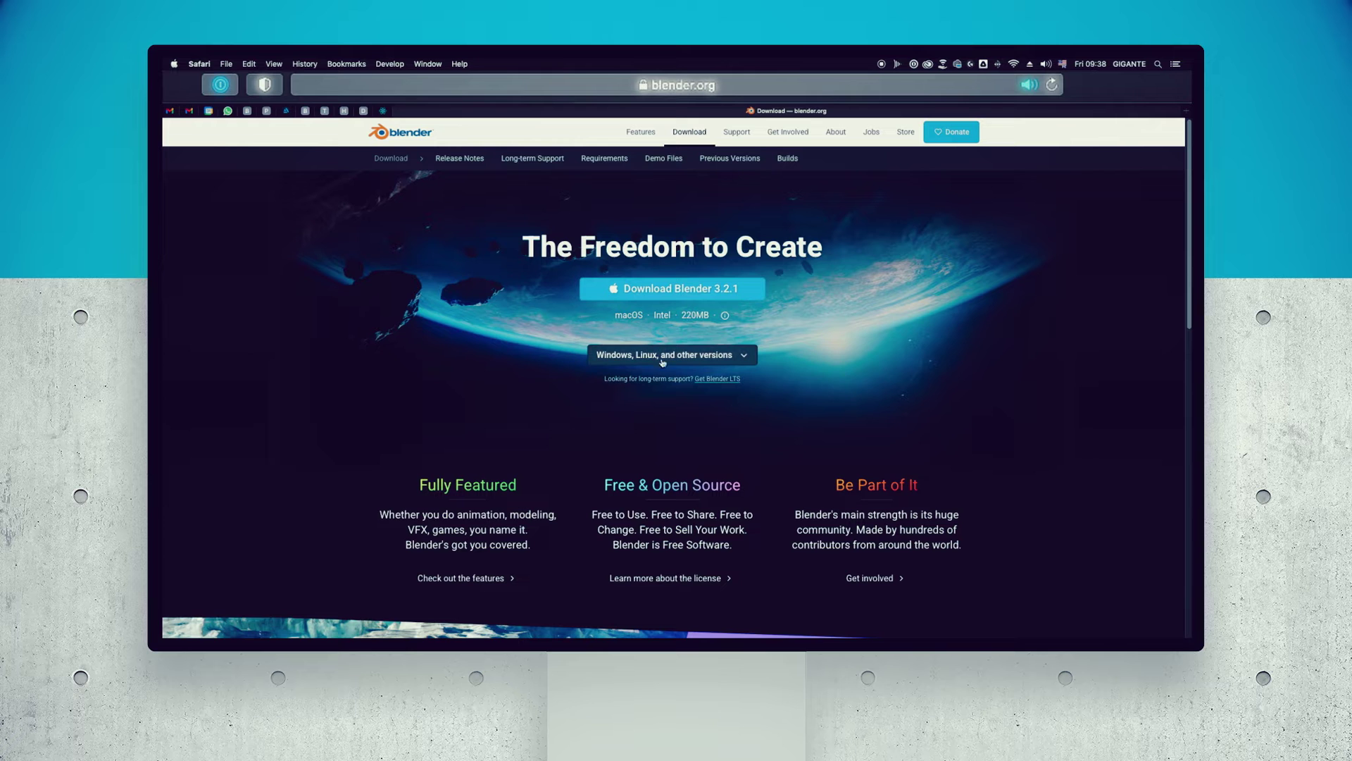
left_click(669, 289)
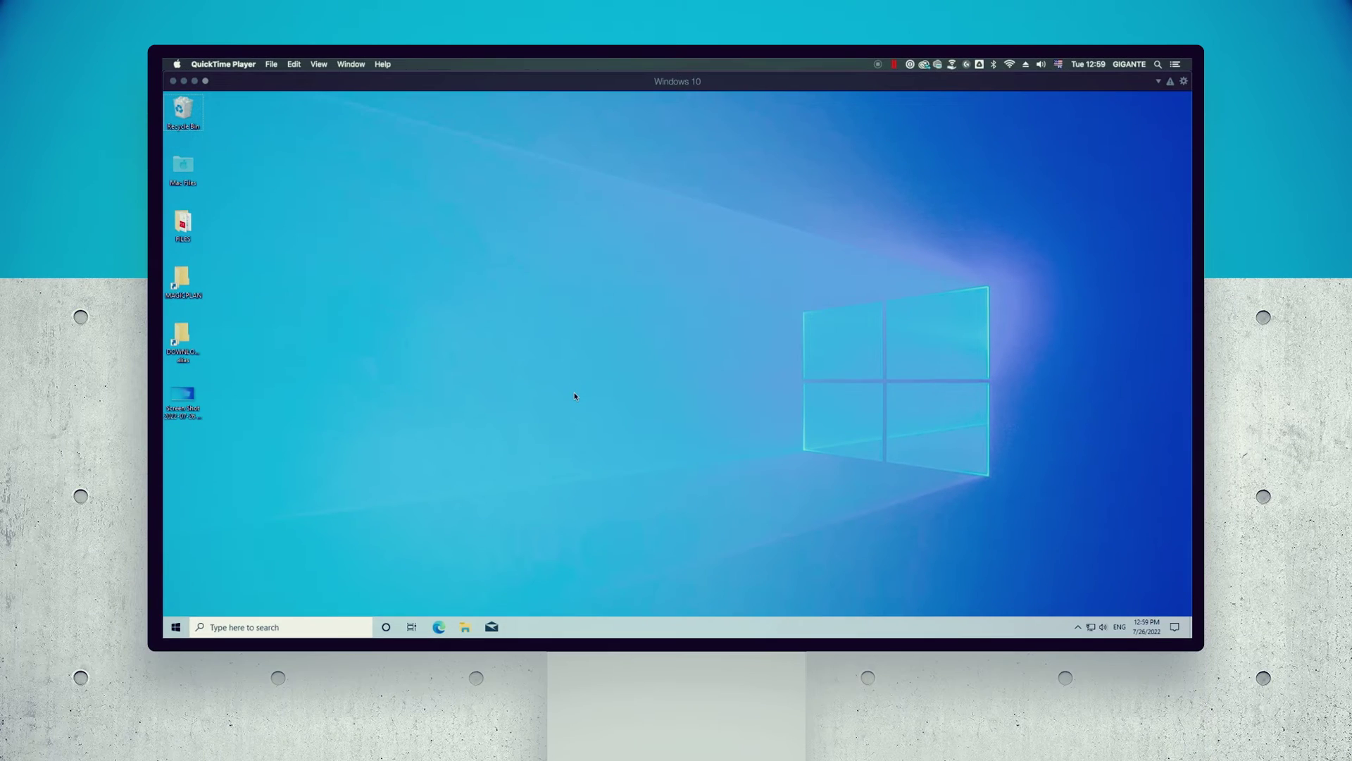
In Edge, search 'blender' and download the Blender 3.2.1 Windows installer from blender.org
left_click(438, 627)
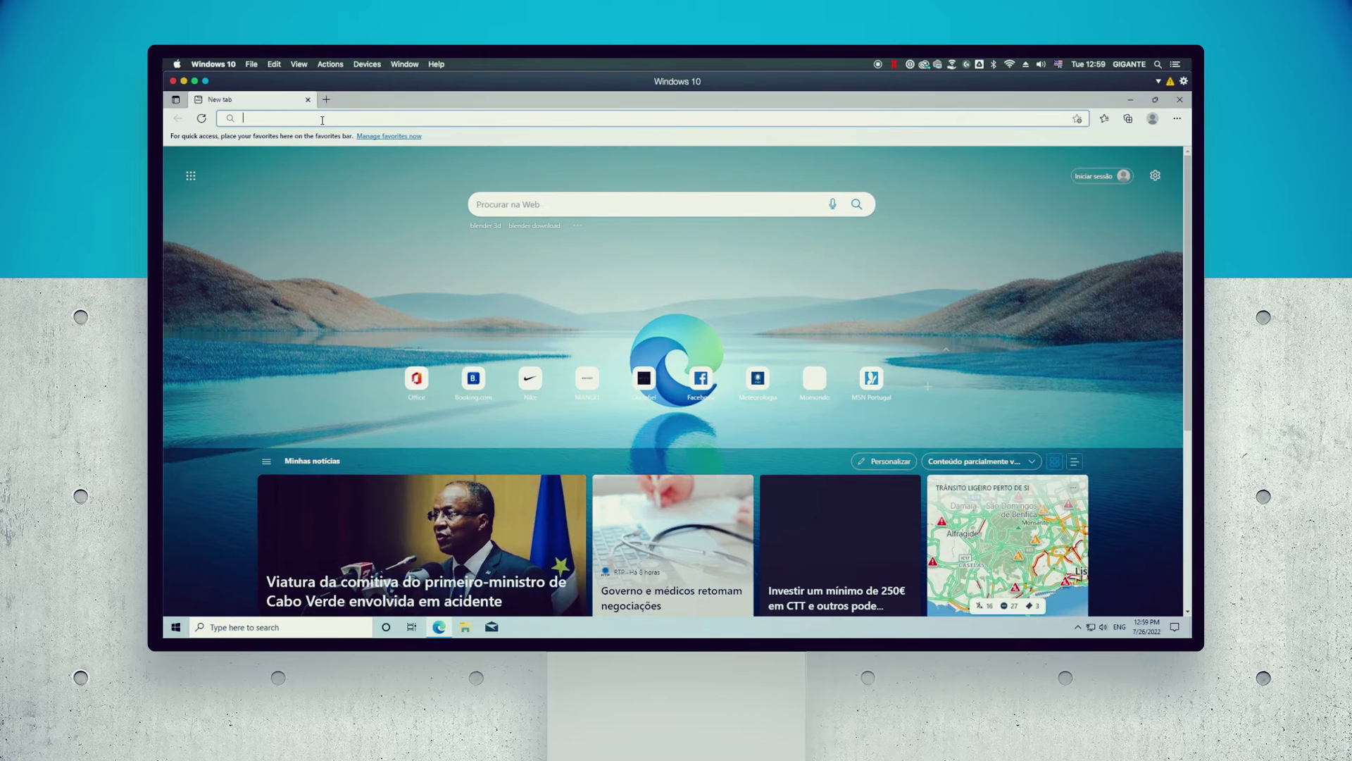
type("blender 3d")
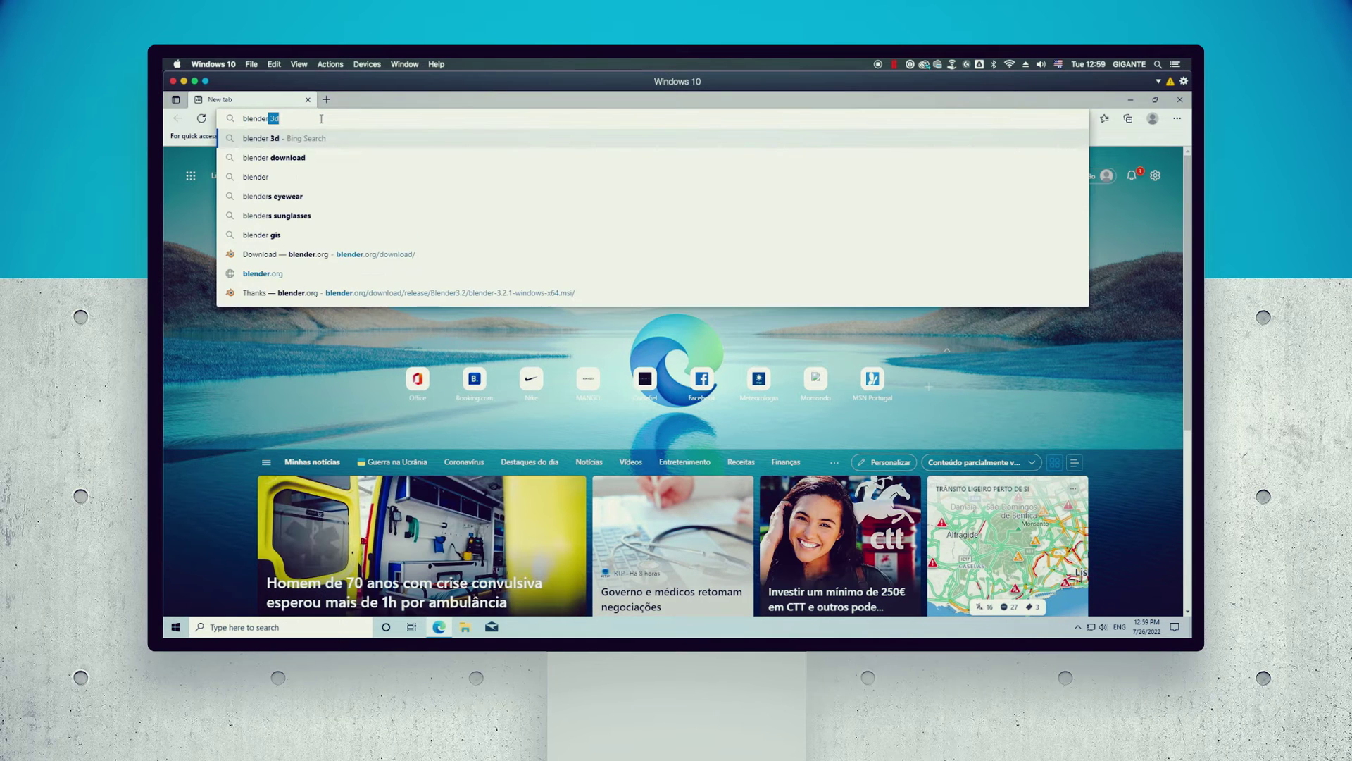
left_click(261, 139)
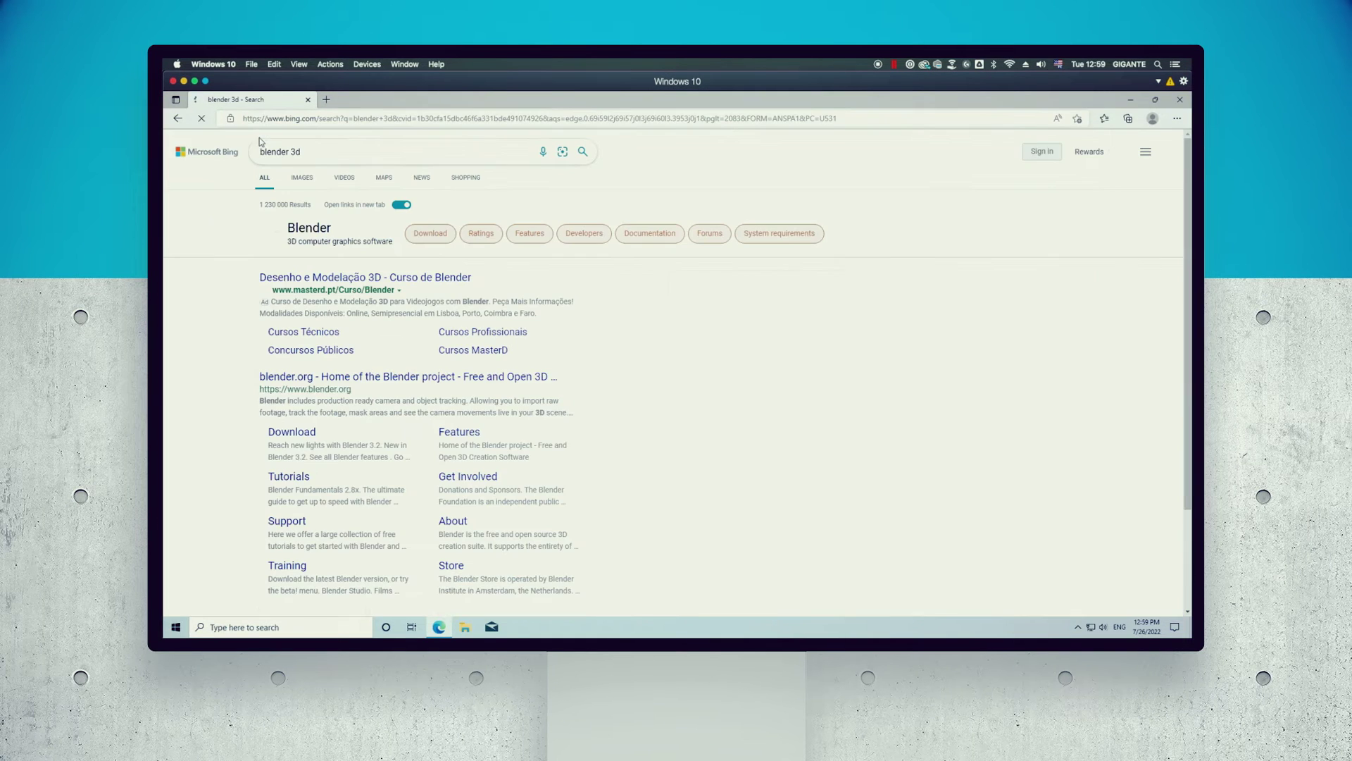
left_click(286, 433)
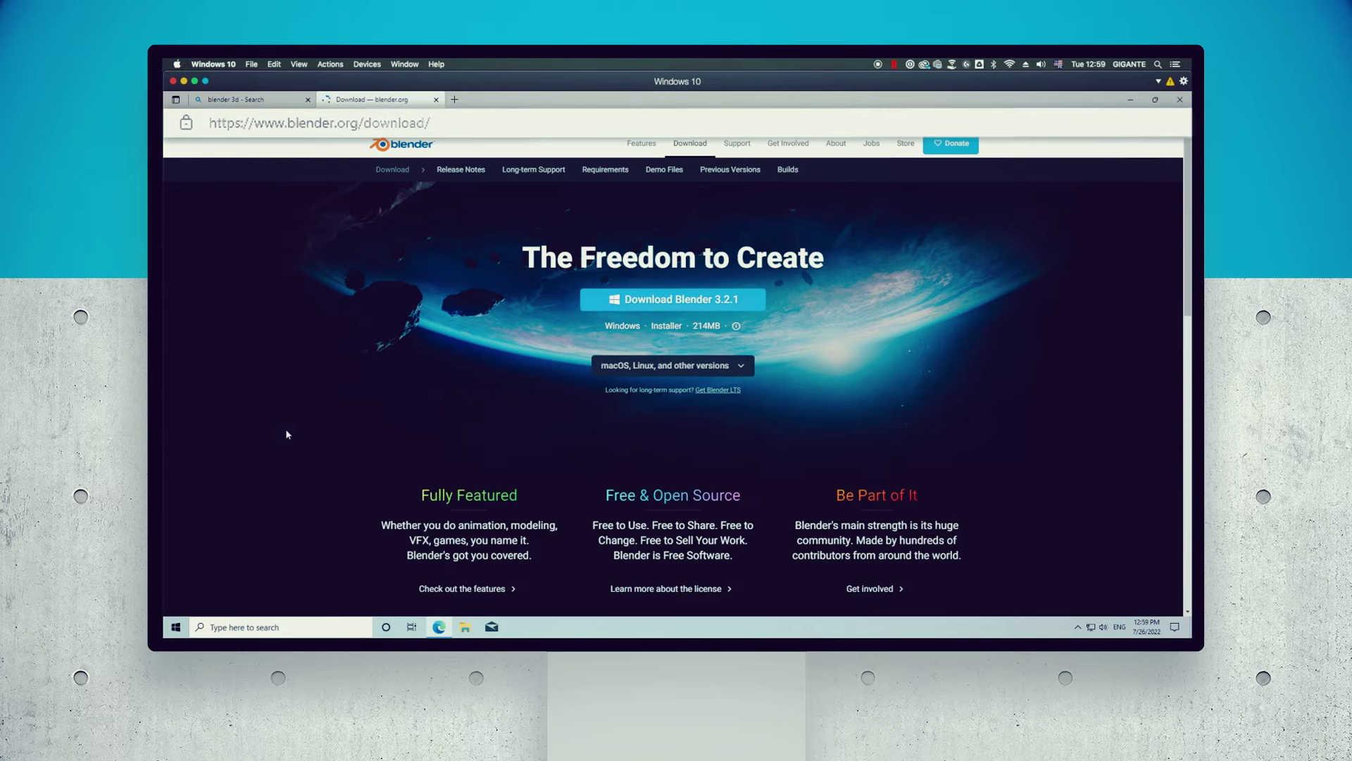
left_click(691, 307)
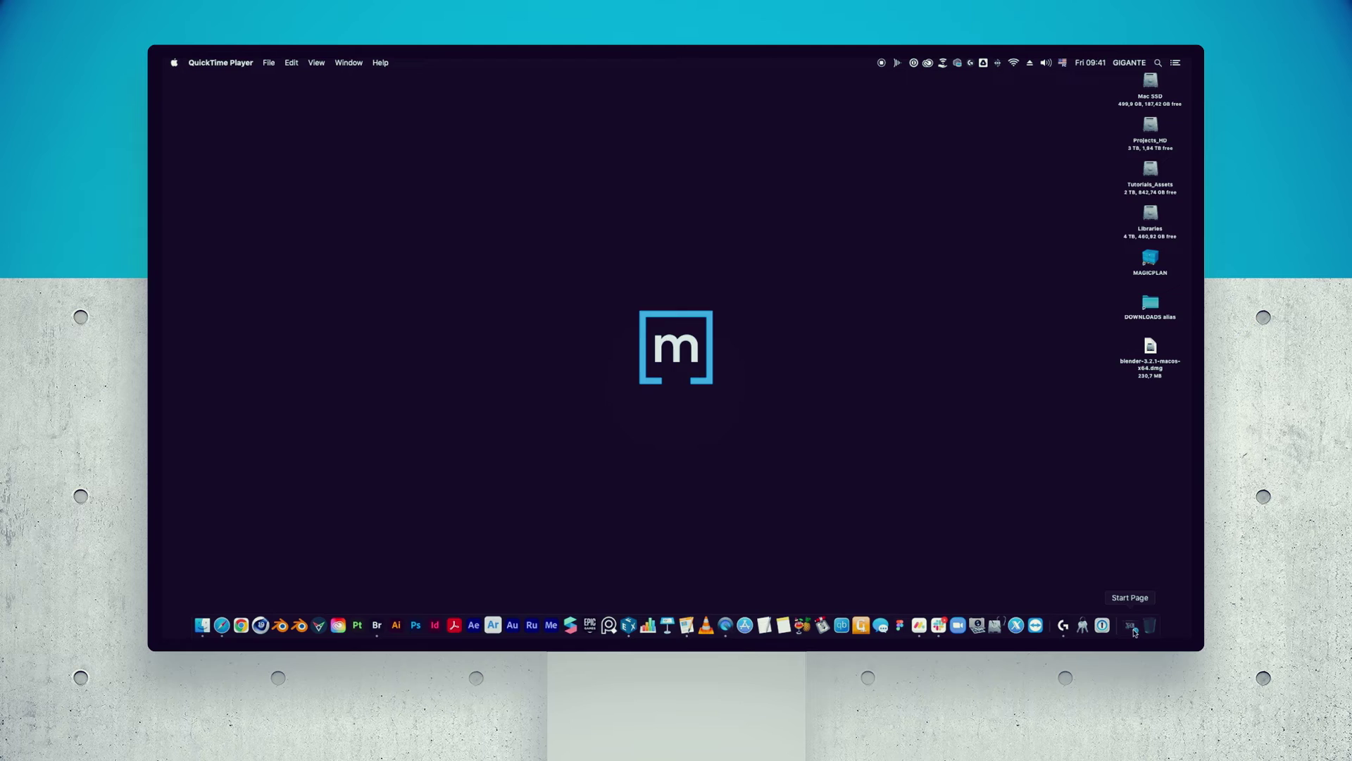
Back in Safari, search 'fspy', open fspy.io's releases and download fSpy-1.0.3.dmg
left_click(1134, 626)
type("fspy")
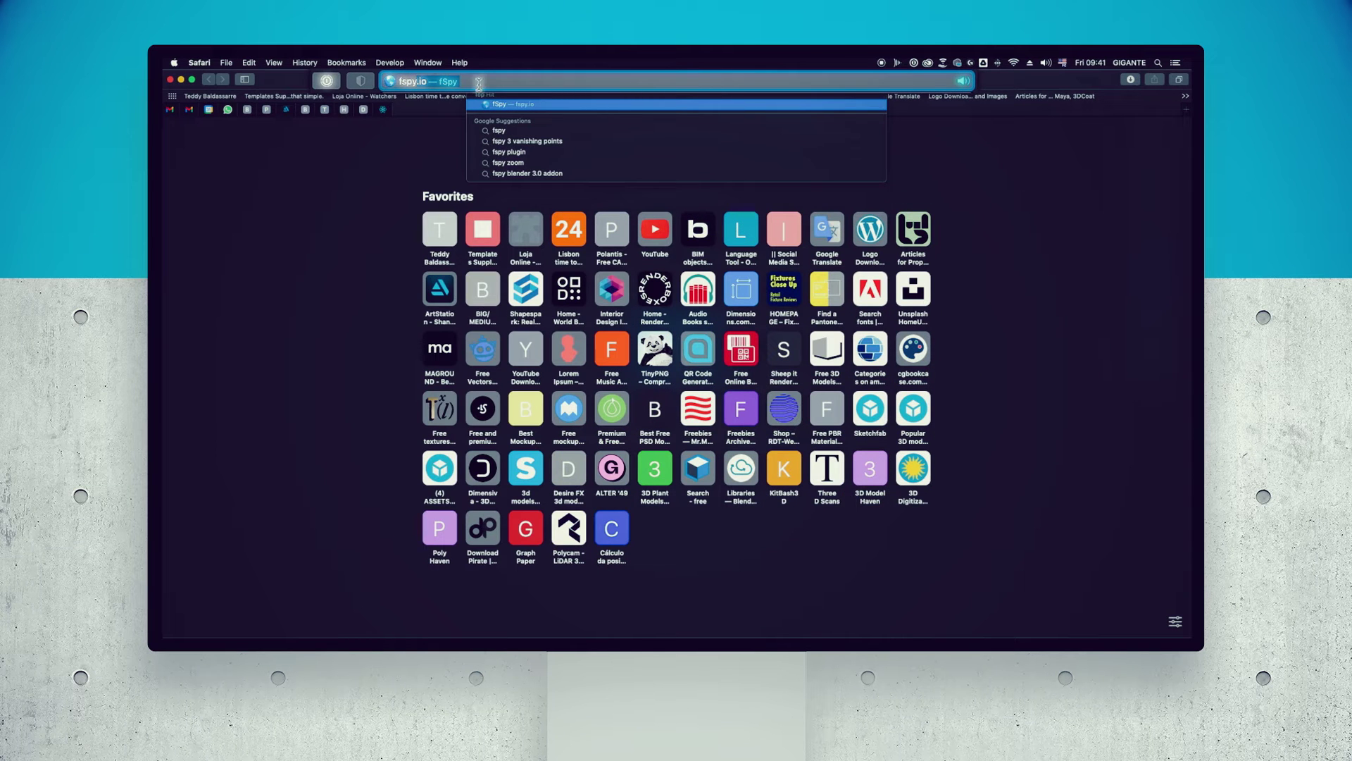
key("BackSpace")
key("Return")
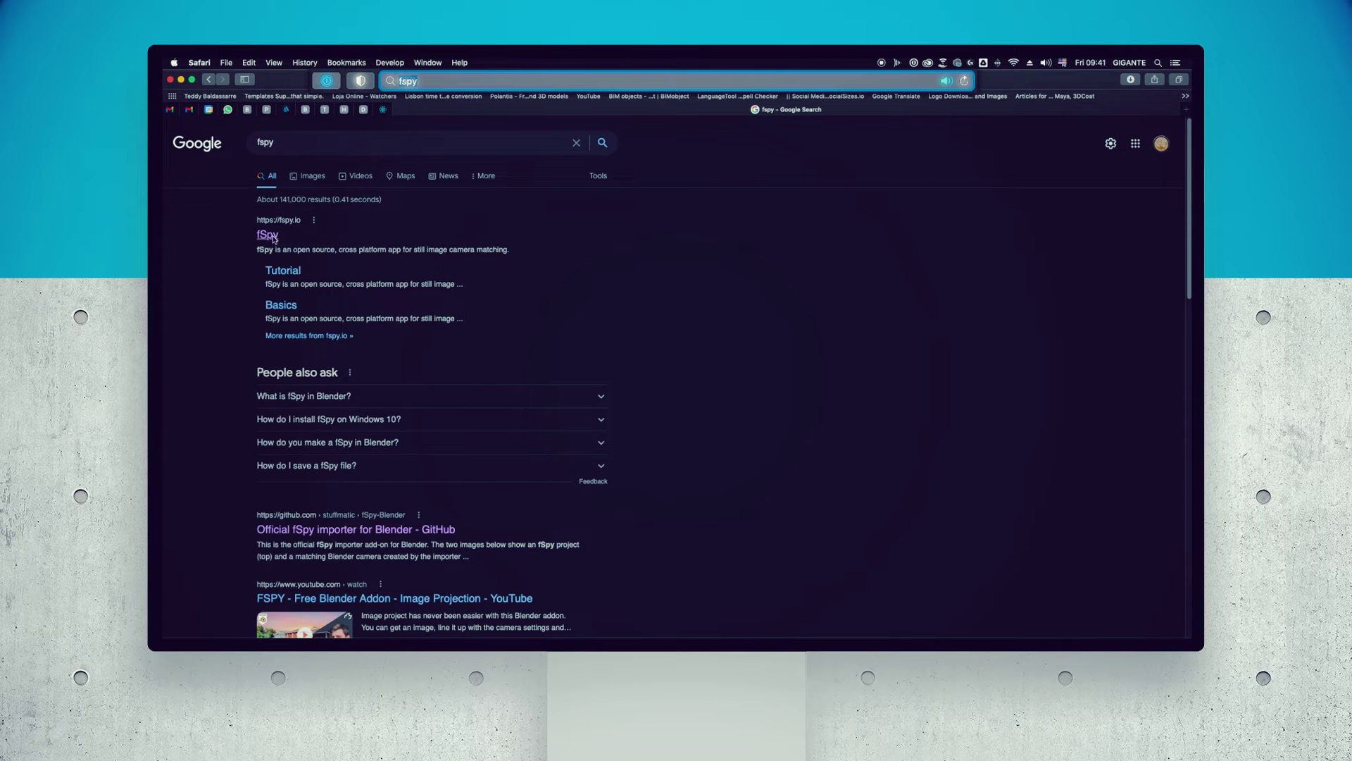
left_click(268, 235)
scroll(960, 340, "down", 5)
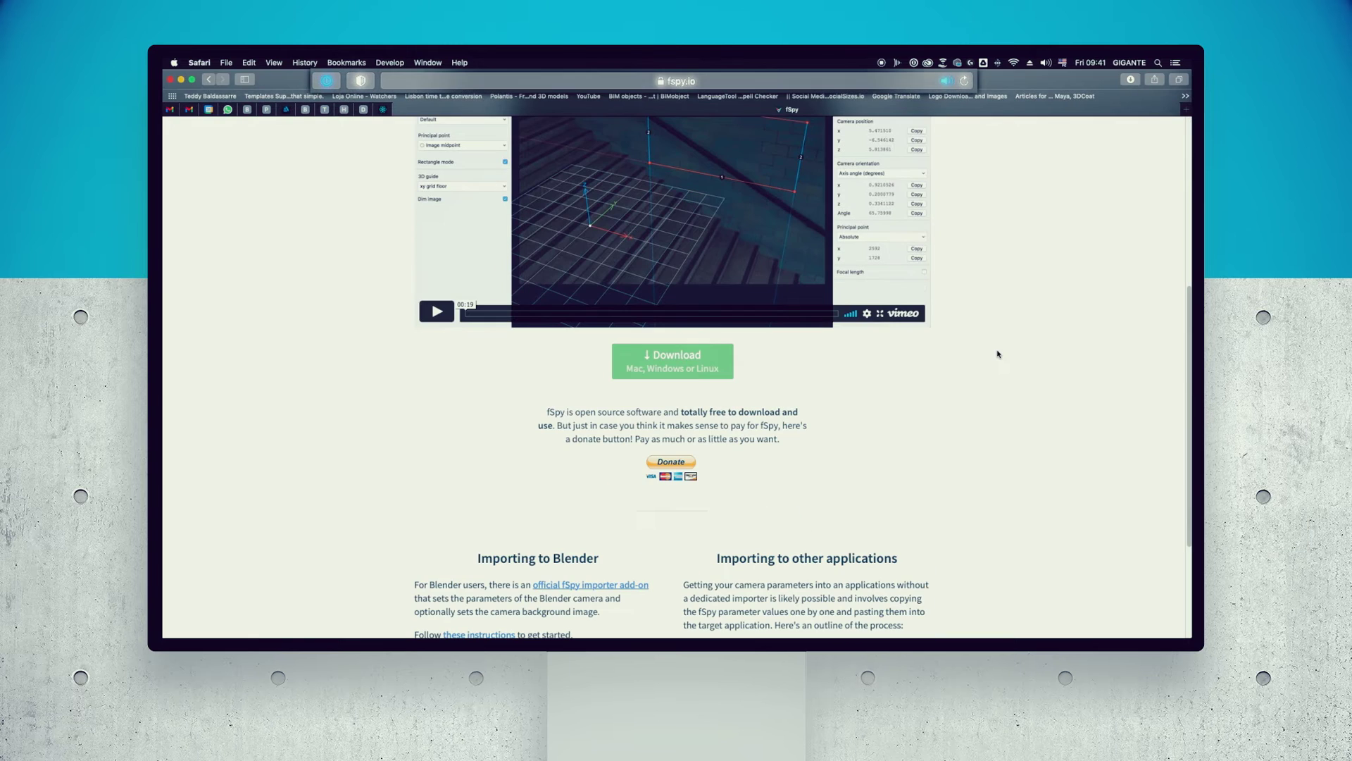
left_click(682, 372)
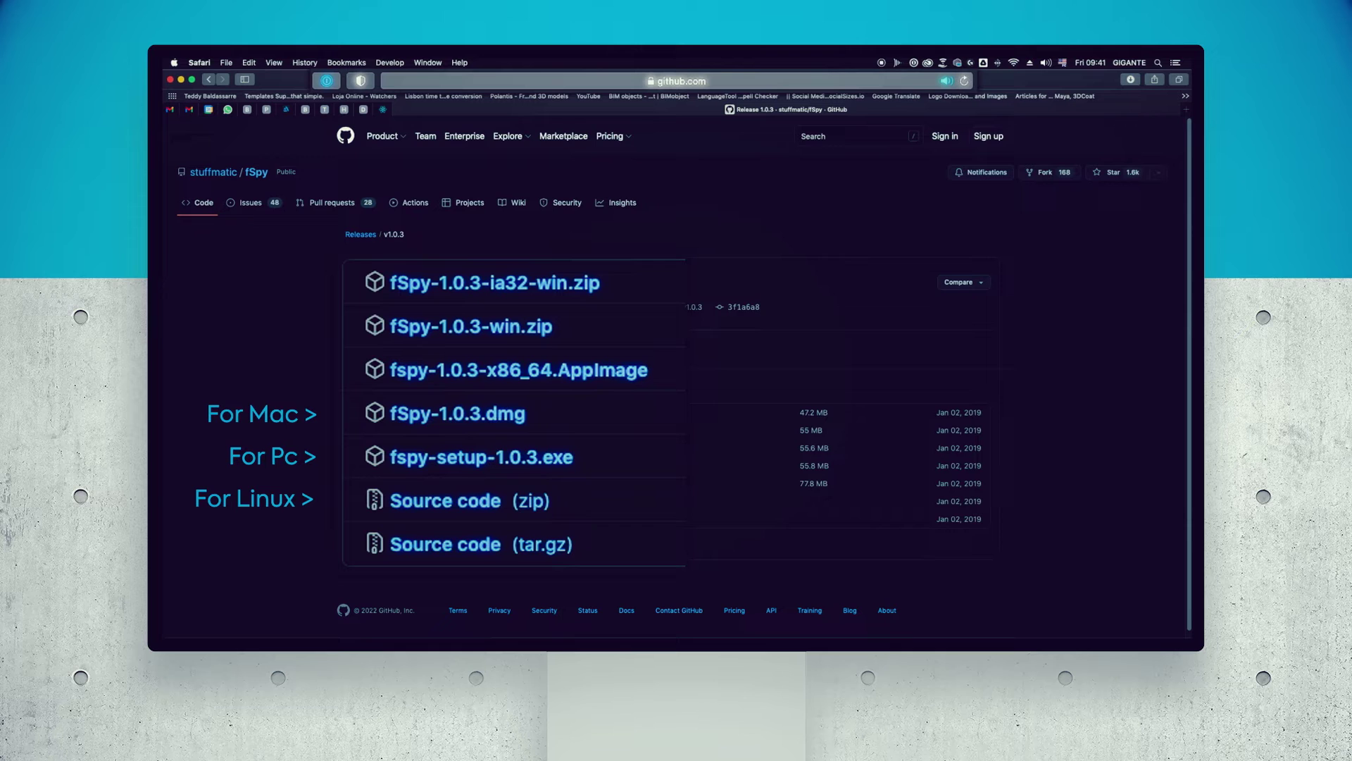
left_click(489, 419)
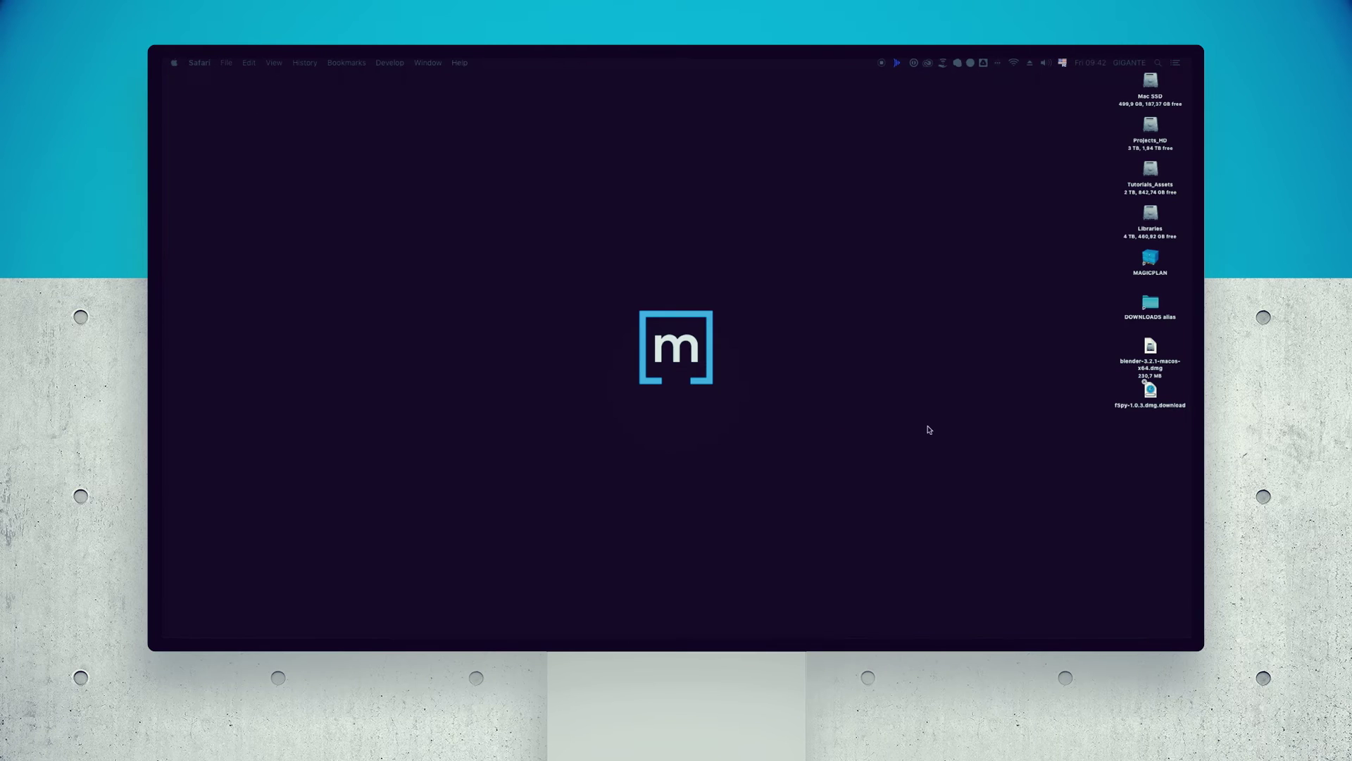
Search 'fspy blender addon' and download fSpy-Blender-master.zip from the stuffmatic GitHub page
left_click(1146, 395)
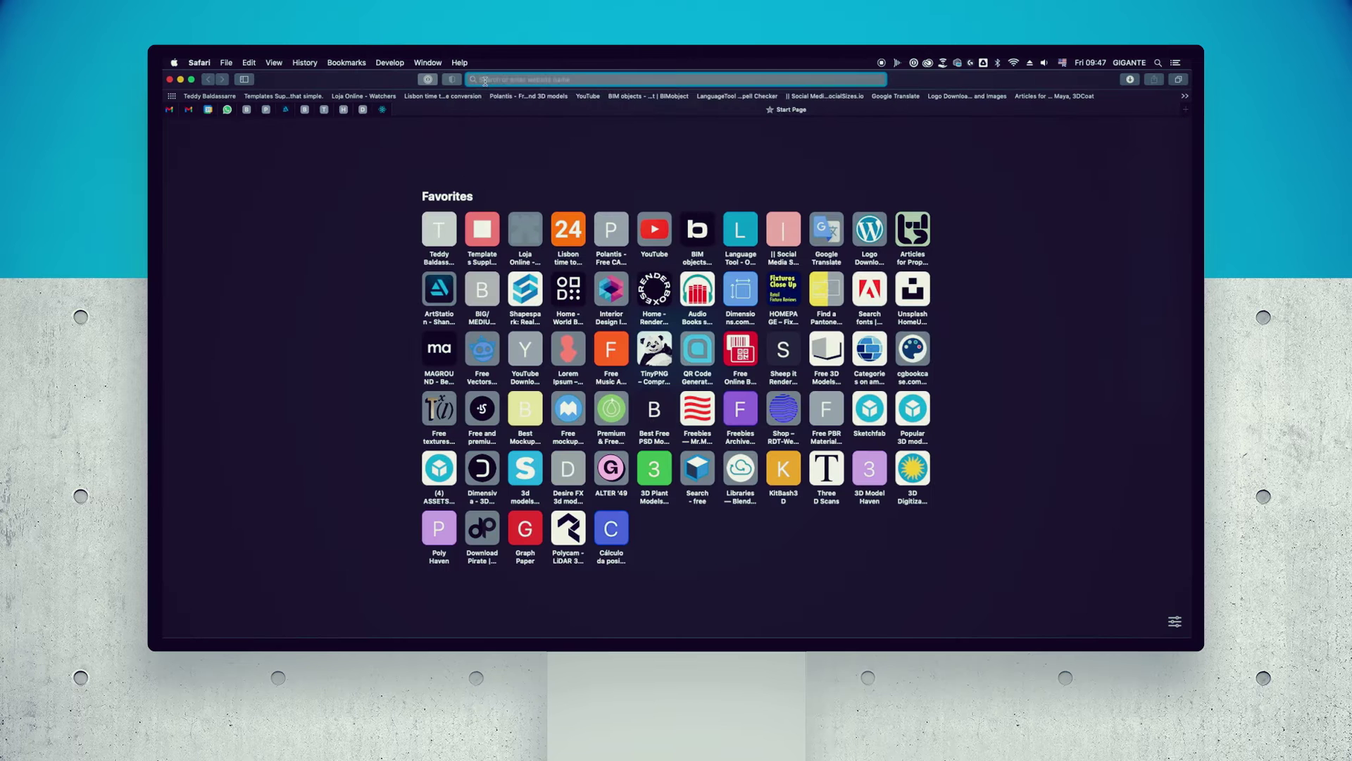
type("fspy ble")
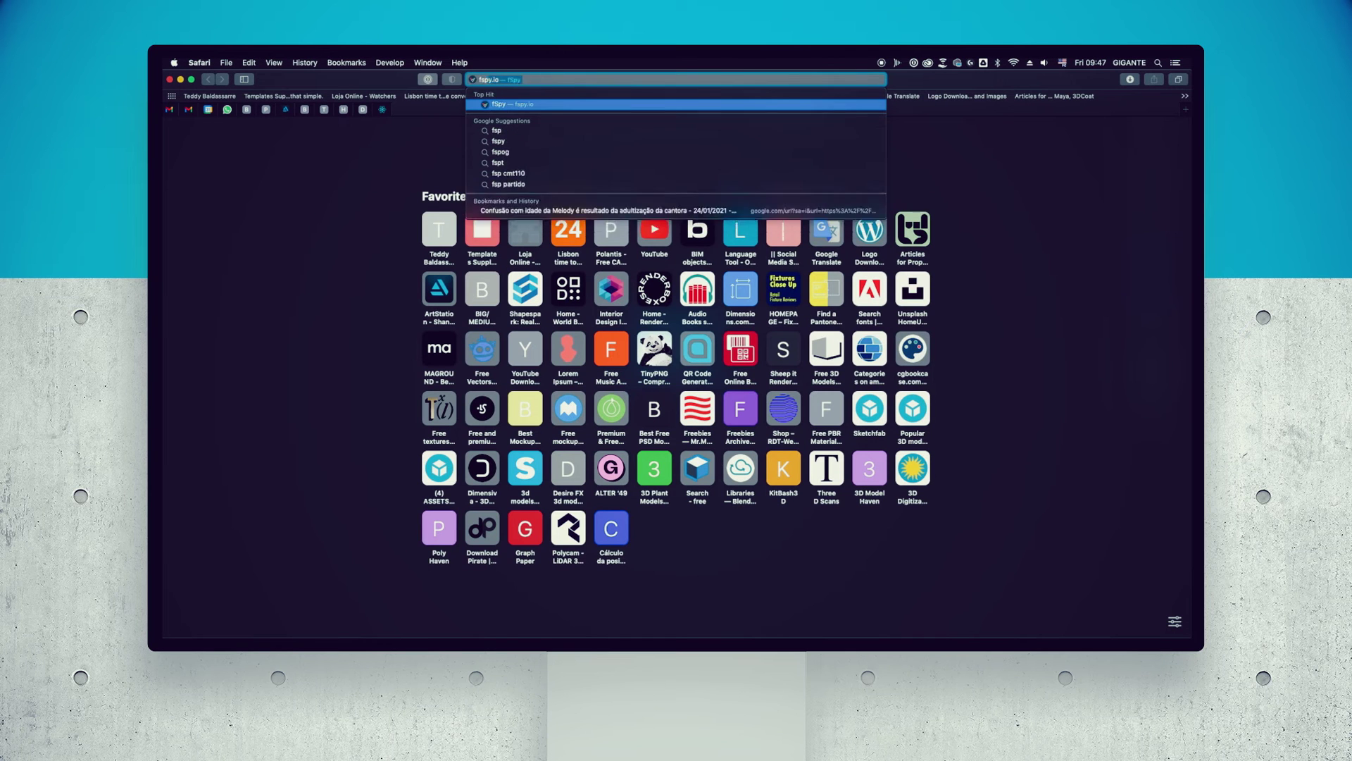
type("nder addon")
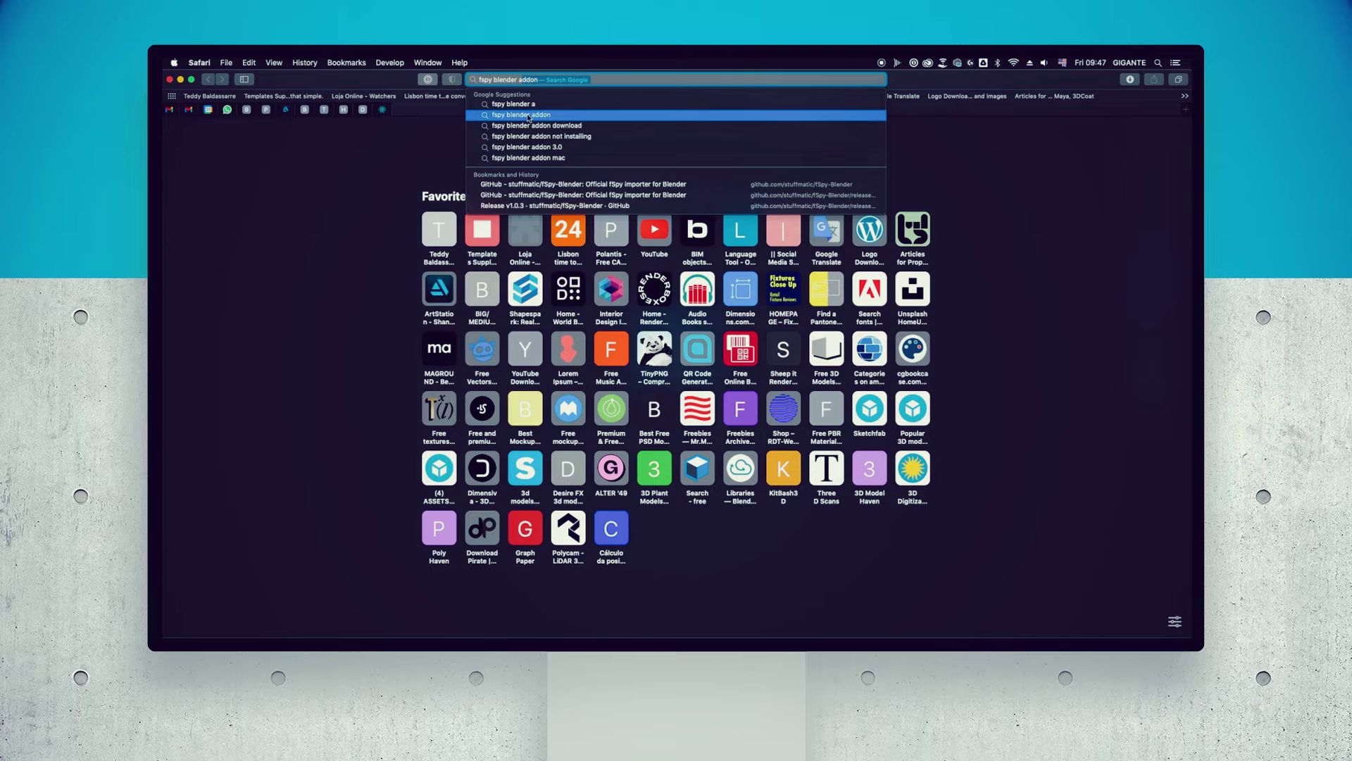
key("Return")
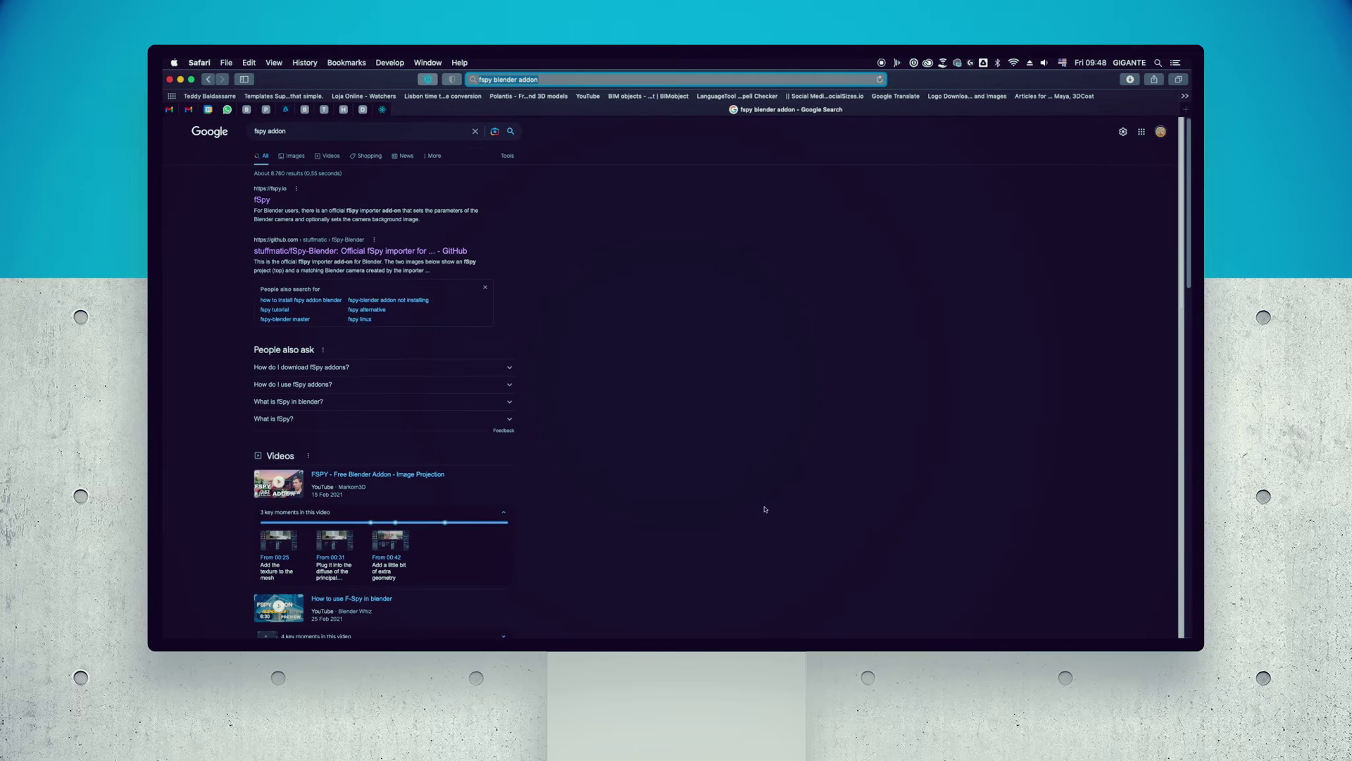
left_click(359, 251)
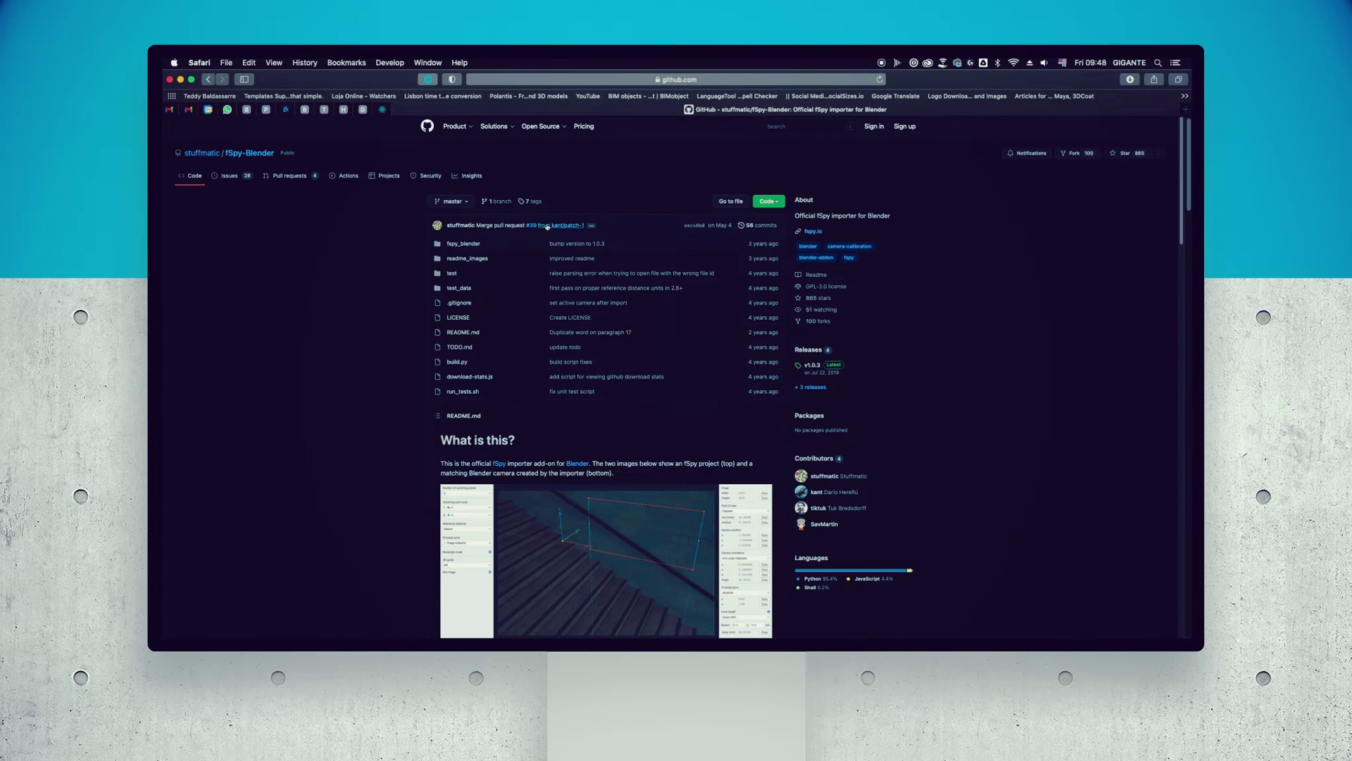
scroll(838, 344, "down", 1)
scroll(839, 344, "down", 10)
left_click_drag(441, 315, 543, 315)
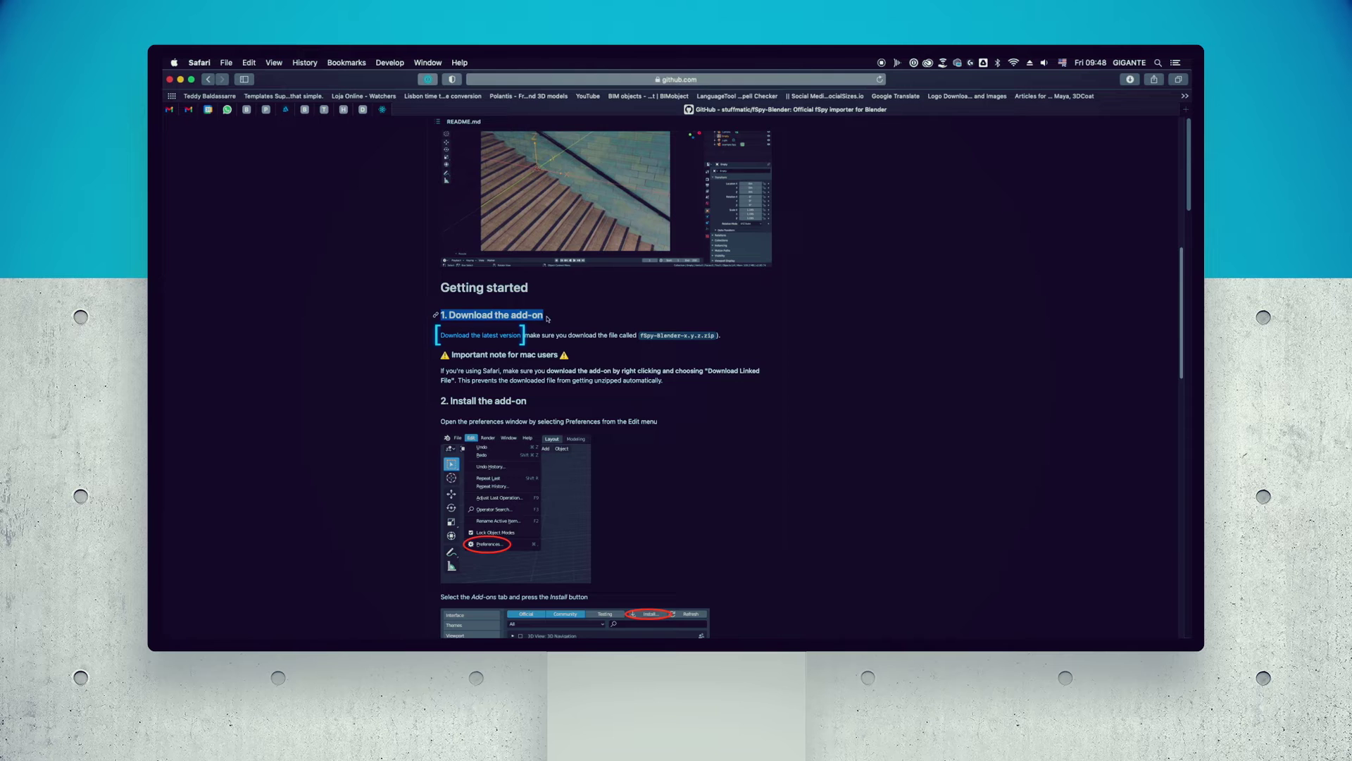
left_click(505, 337)
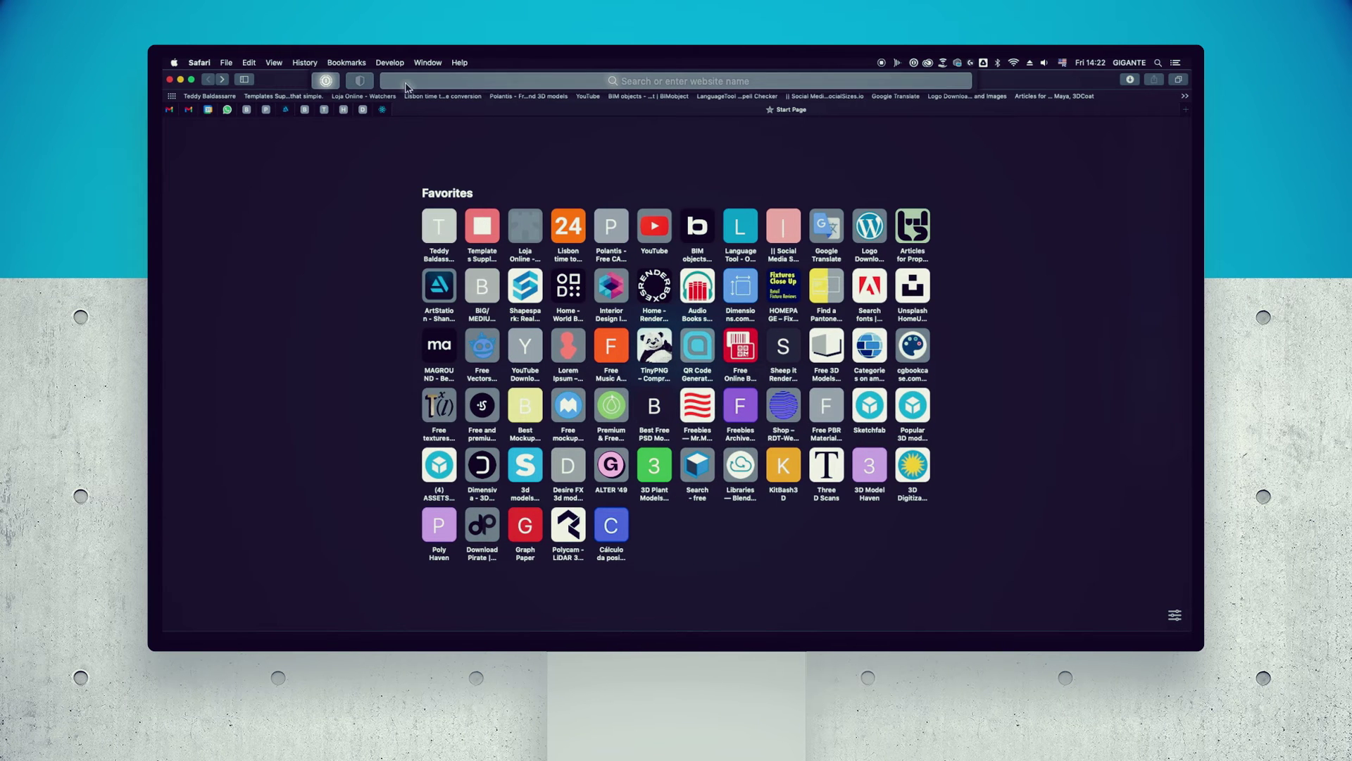
Paste the shared Google Drive link, download magicplan_blender_series_assets.zip, and minimize Safari
left_click(411, 84)
key("super+v")
key("Return")
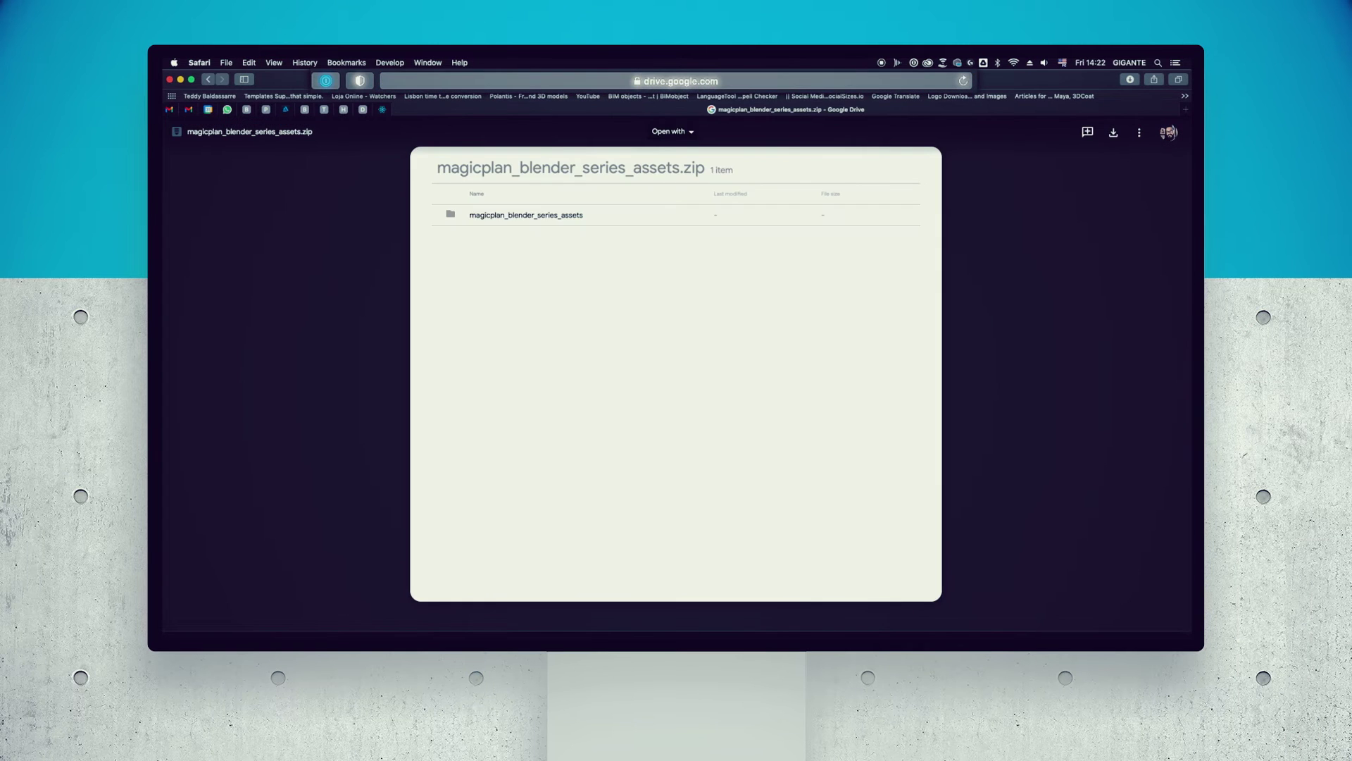
left_click(1114, 132)
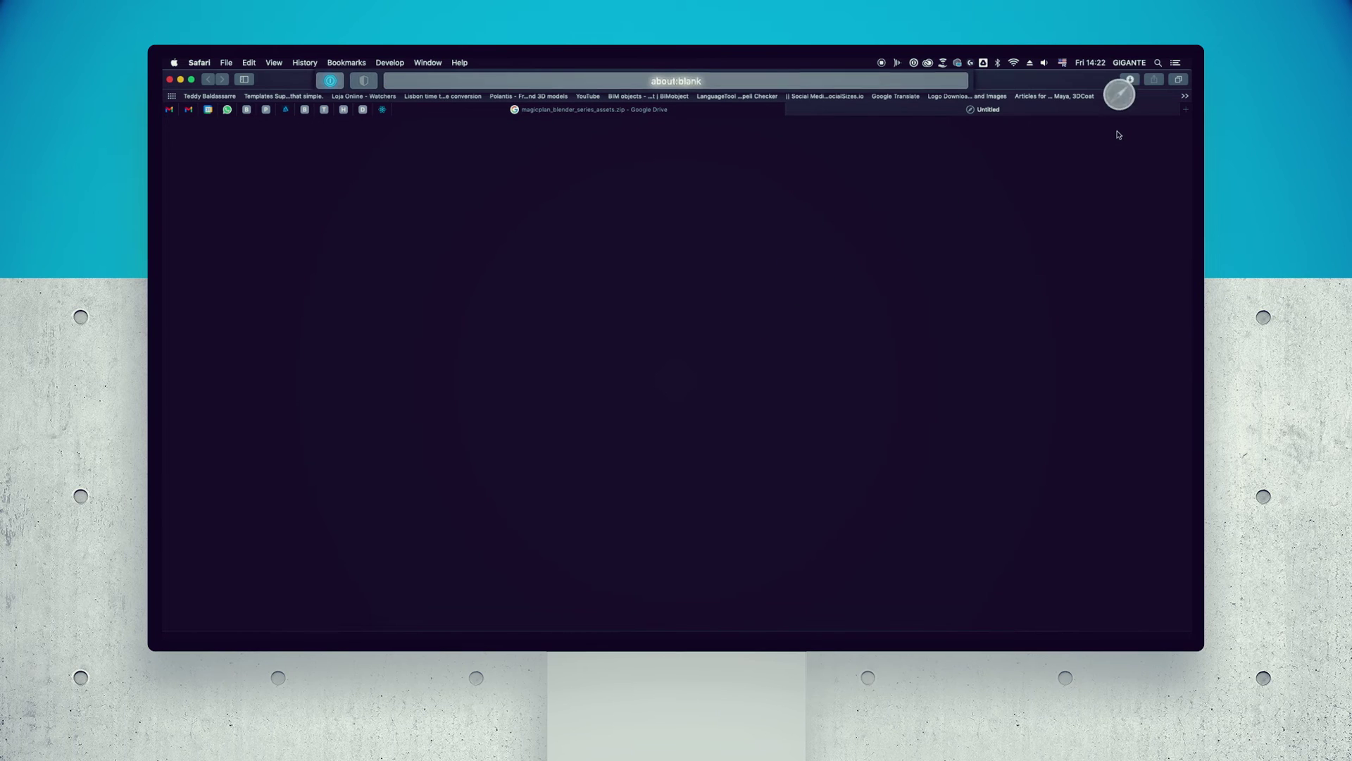
left_click(180, 79)
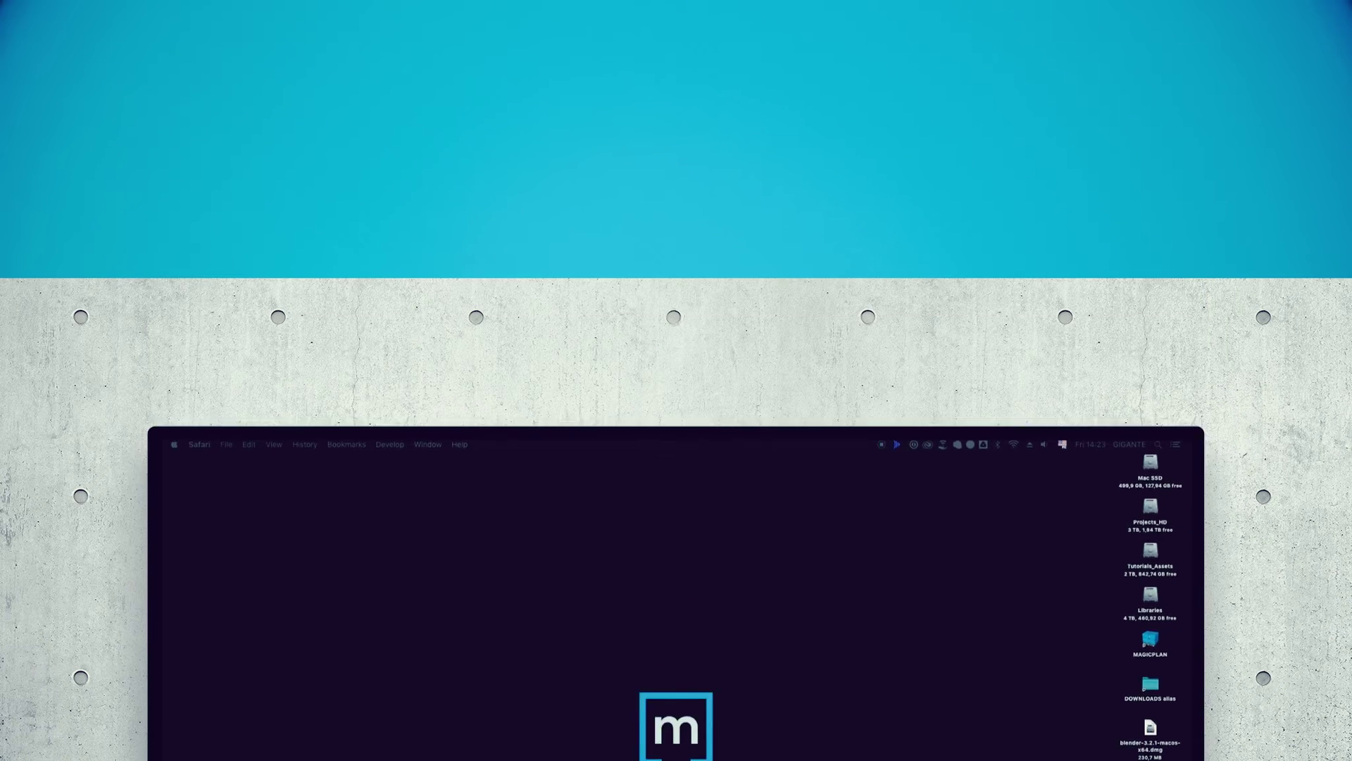